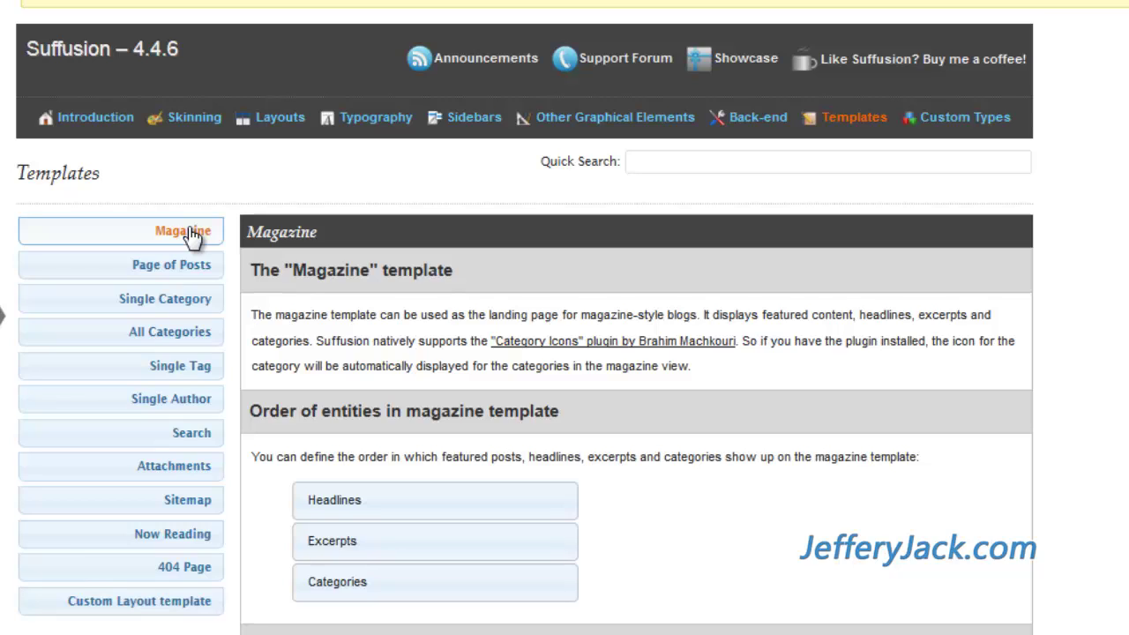
# Step through the Page of Posts, Single Category, All Categories, Single Tag and Single Author template tabs.
pyautogui.scroll(-5, 192, 238)
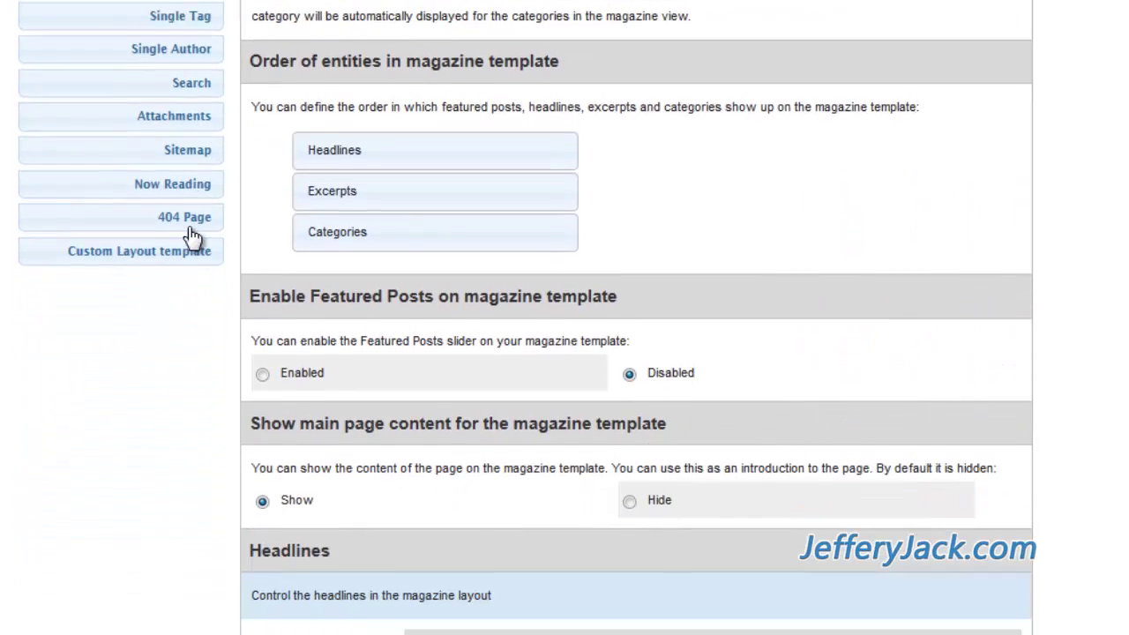
pyautogui.scroll(-1, 194, 237)
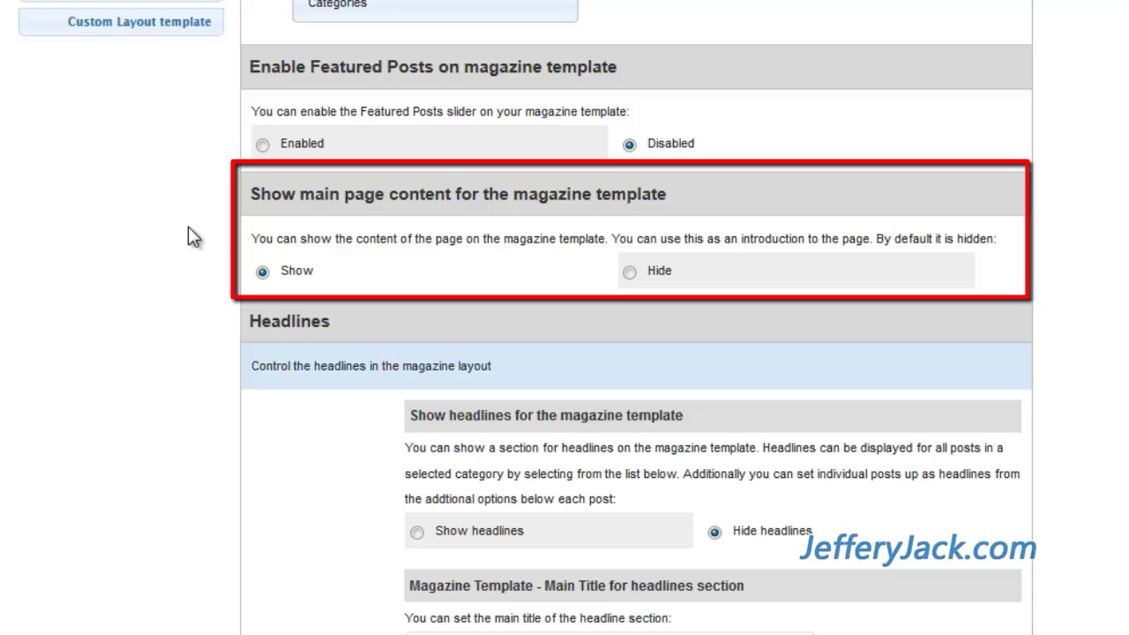
pyautogui.scroll(5, 188, 228)
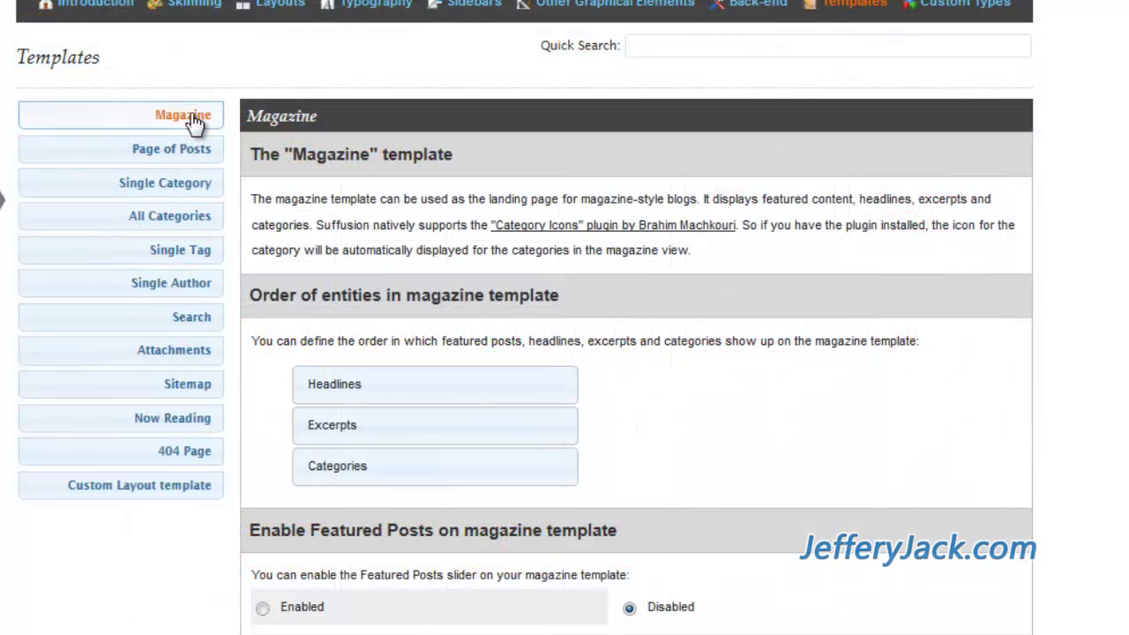
pyautogui.click(189, 150)
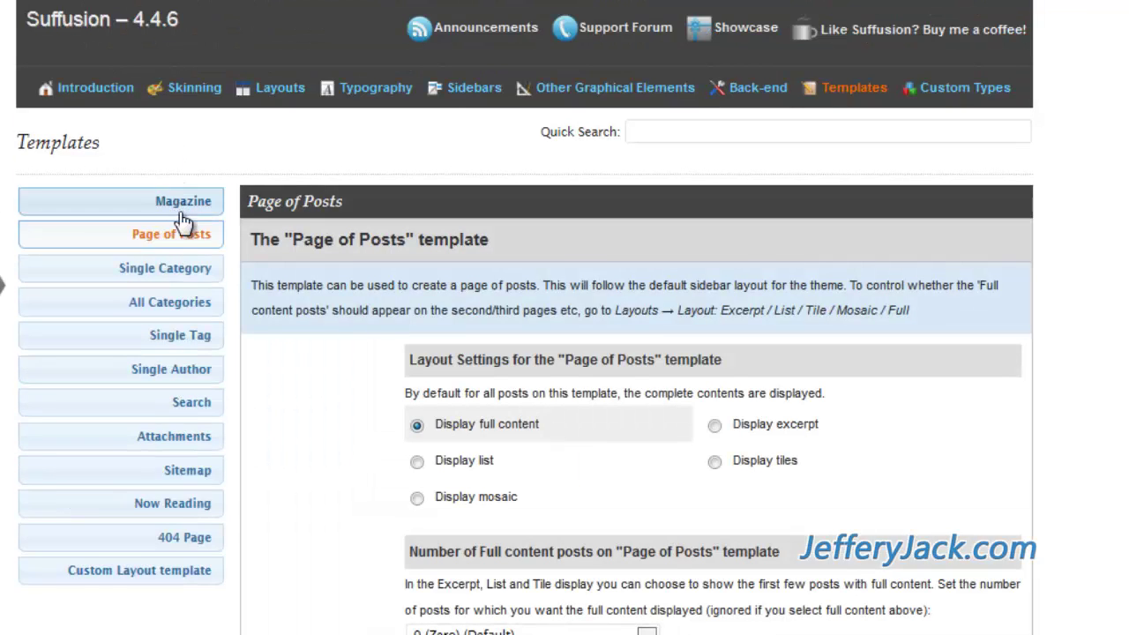
pyautogui.click(190, 281)
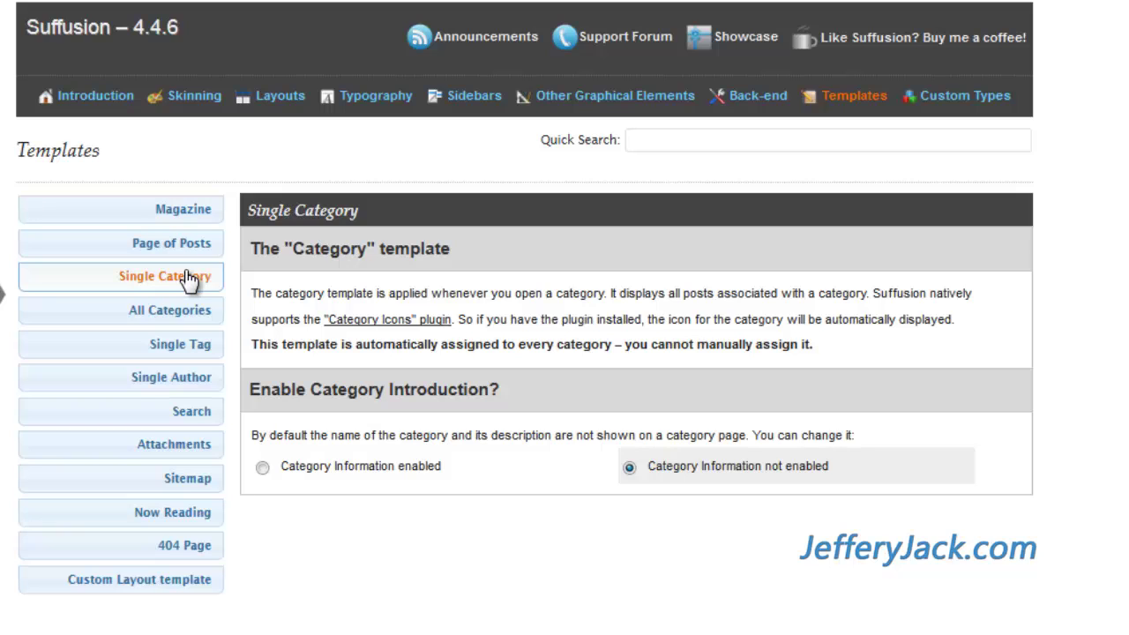
pyautogui.click(185, 309)
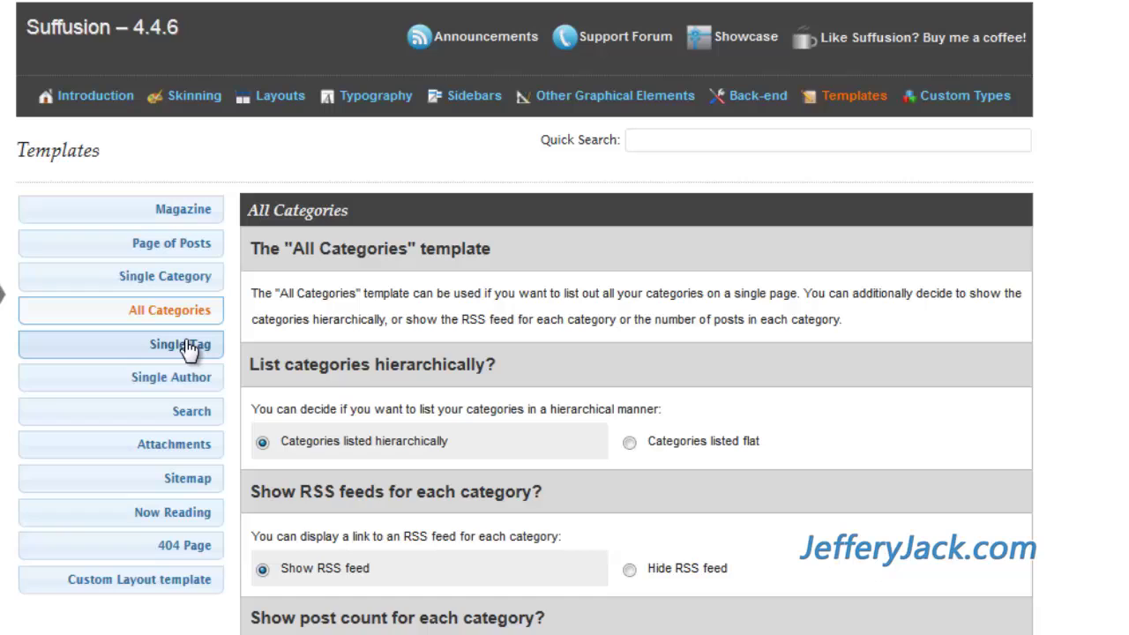
pyautogui.click(188, 347)
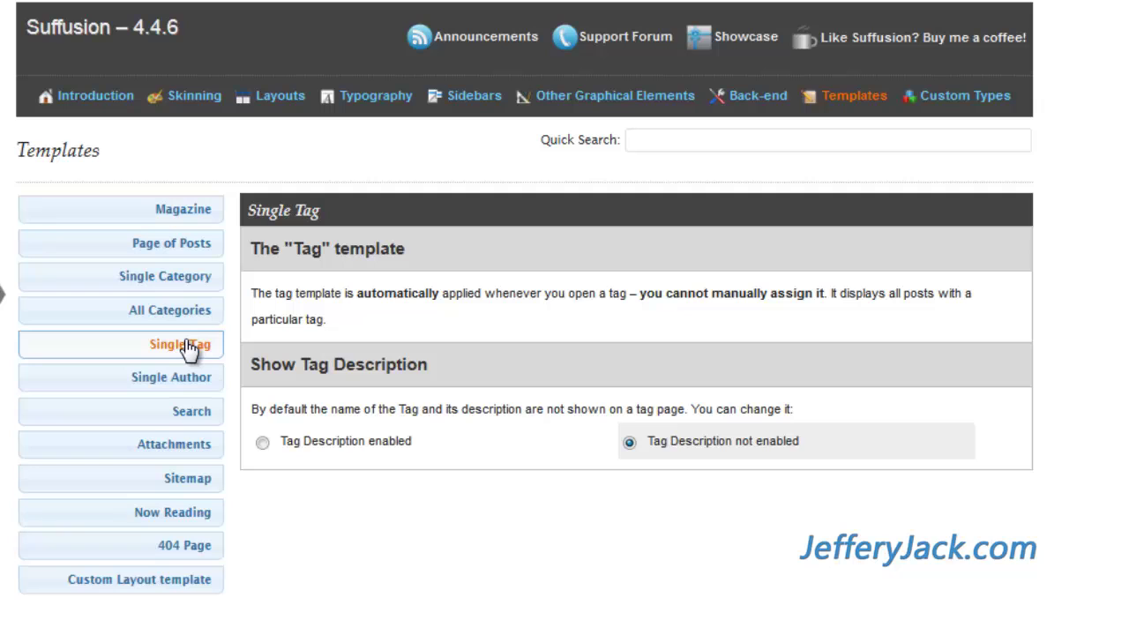
pyautogui.click(190, 379)
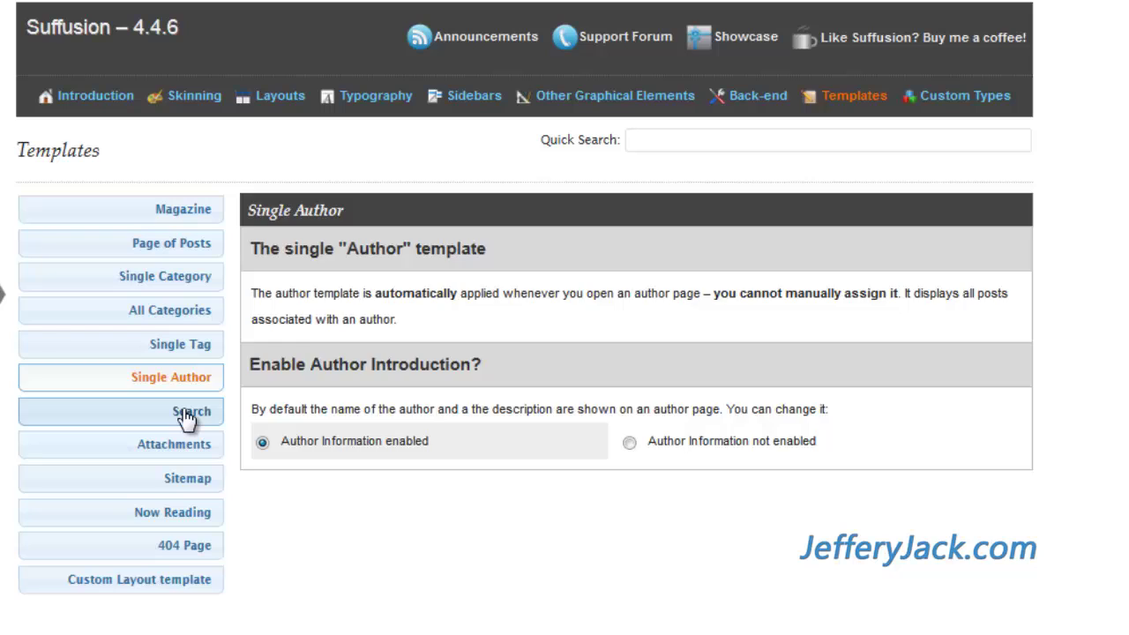
# View the Search, Attachments and Sitemap template settings in turn.
pyautogui.click(186, 416)
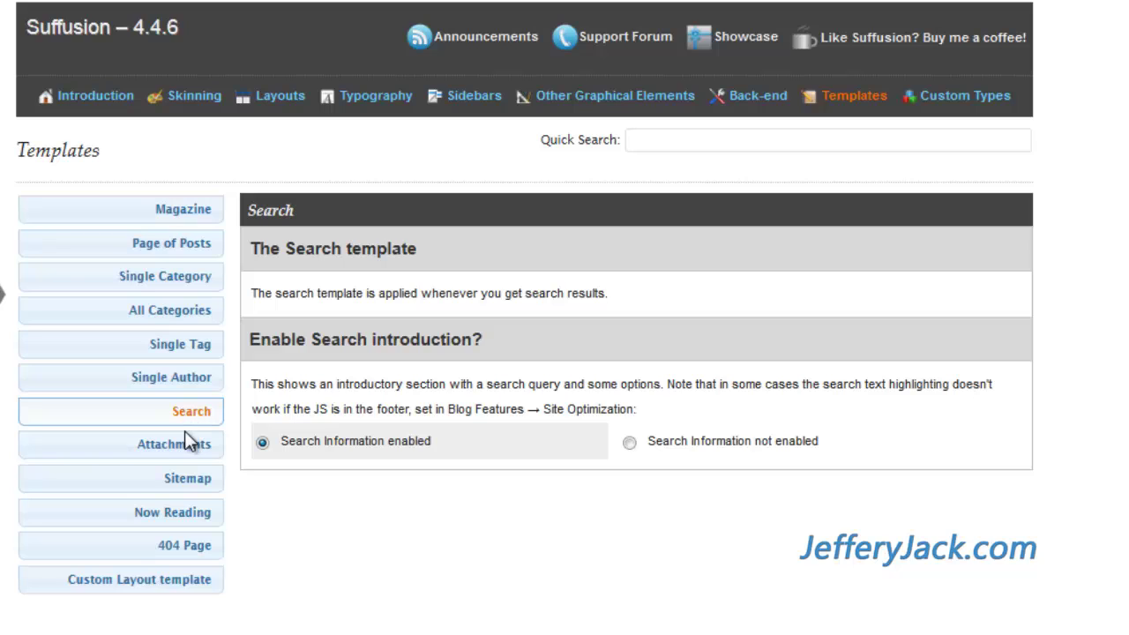
pyautogui.click(187, 441)
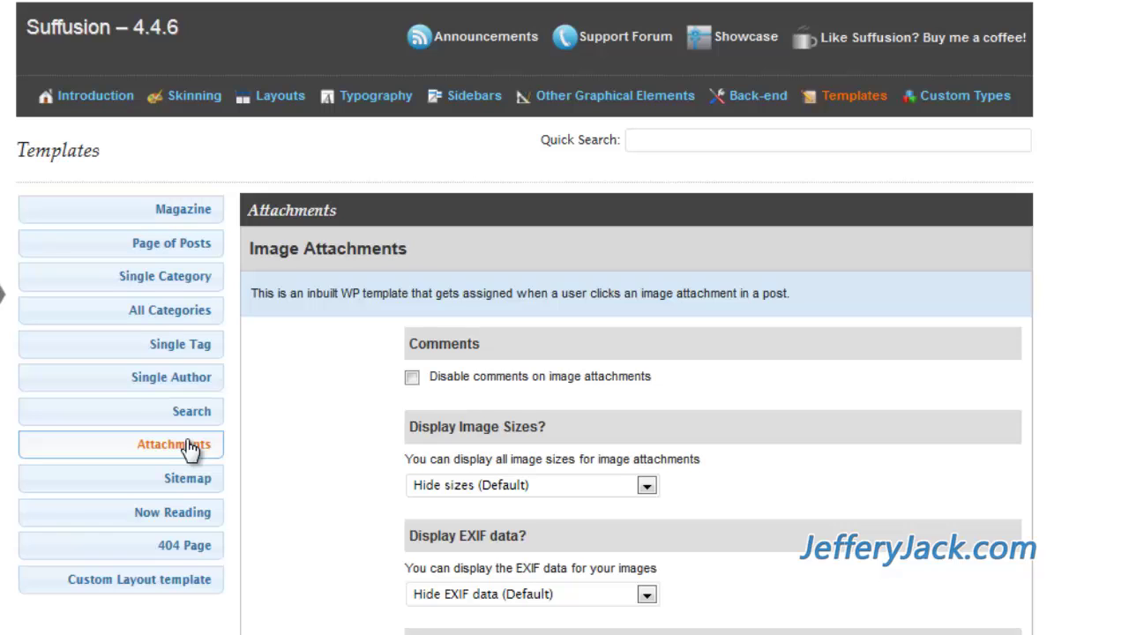
pyautogui.click(188, 479)
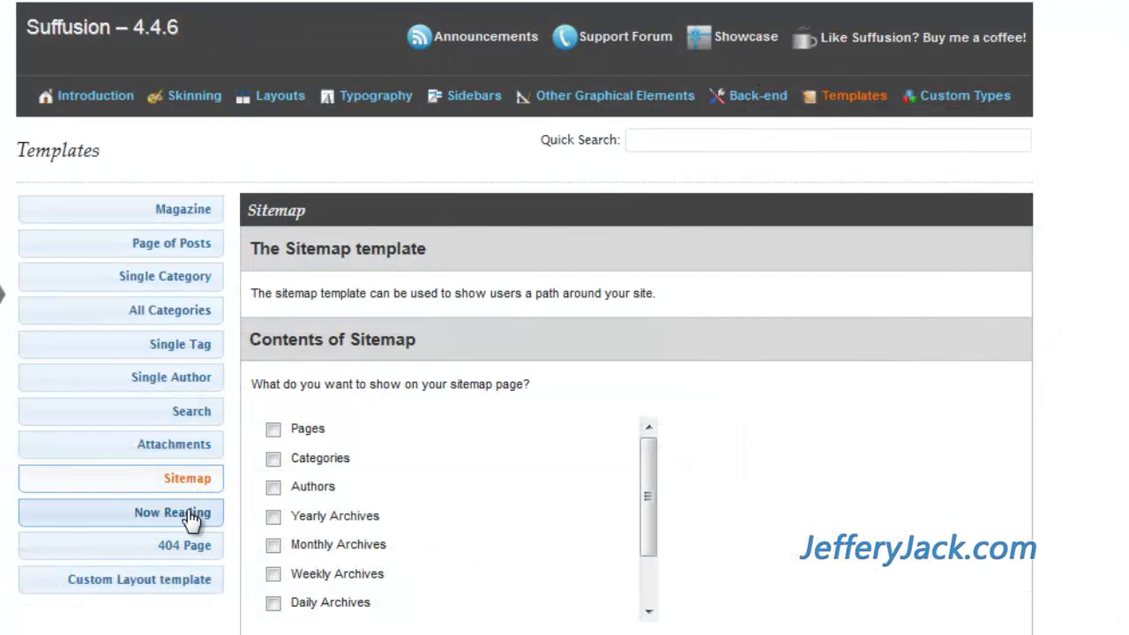
# View the Now Reading plugin templates, then the 404 Page template settings.
pyautogui.click(192, 515)
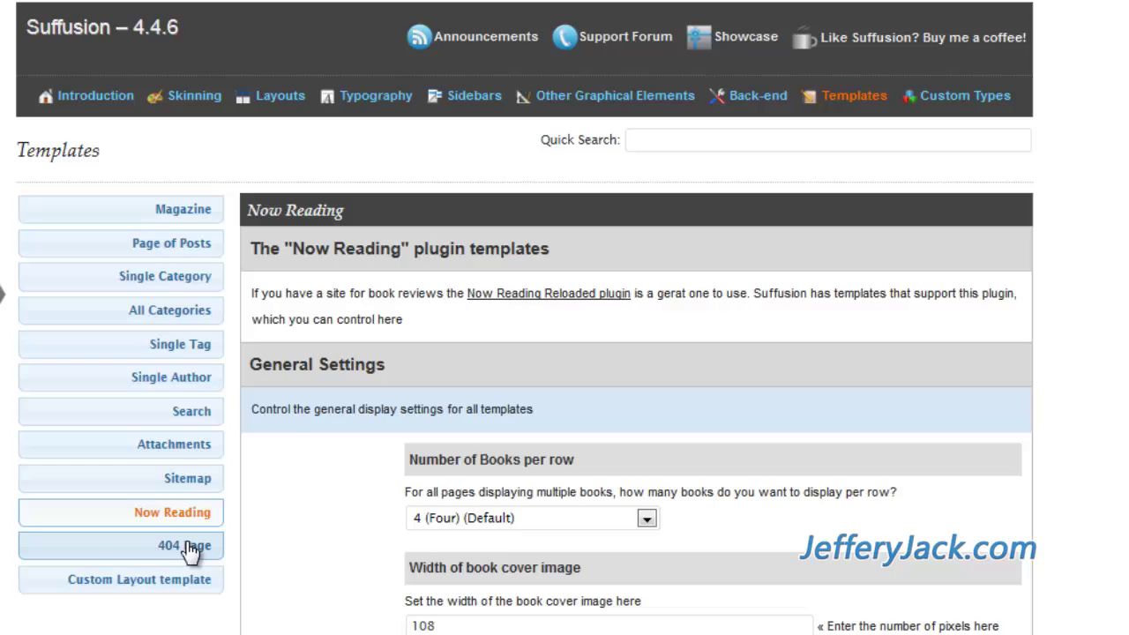
pyautogui.click(190, 547)
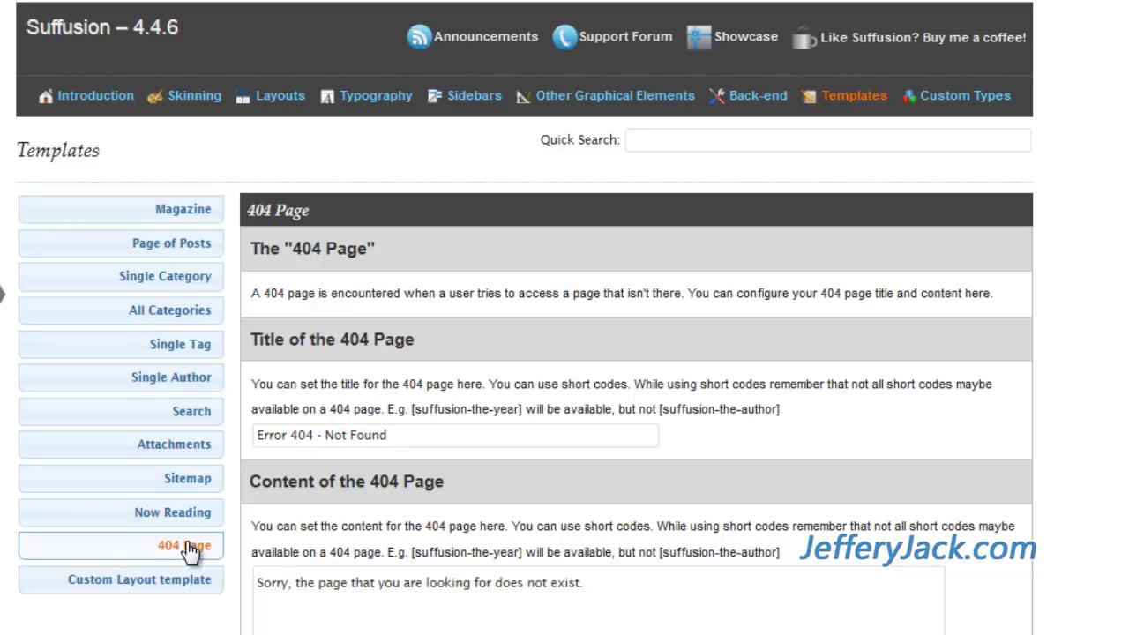
# Show the Custom Layout template, scroll down to Widget Area 1, then return to the top.
pyautogui.click(190, 585)
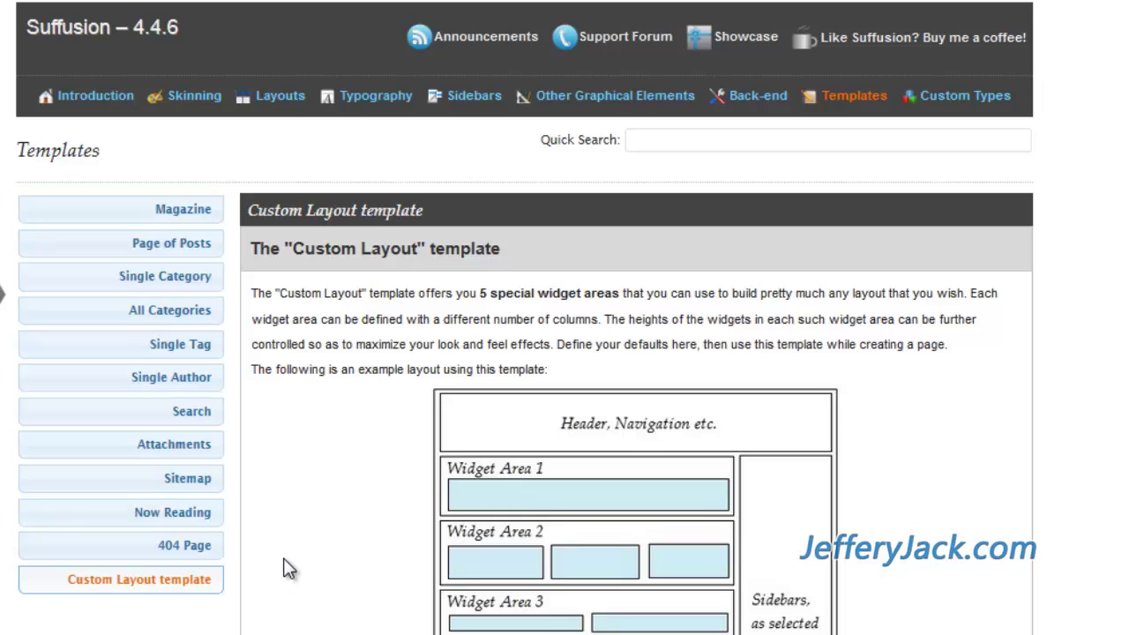
pyautogui.scroll(-2, 289, 568)
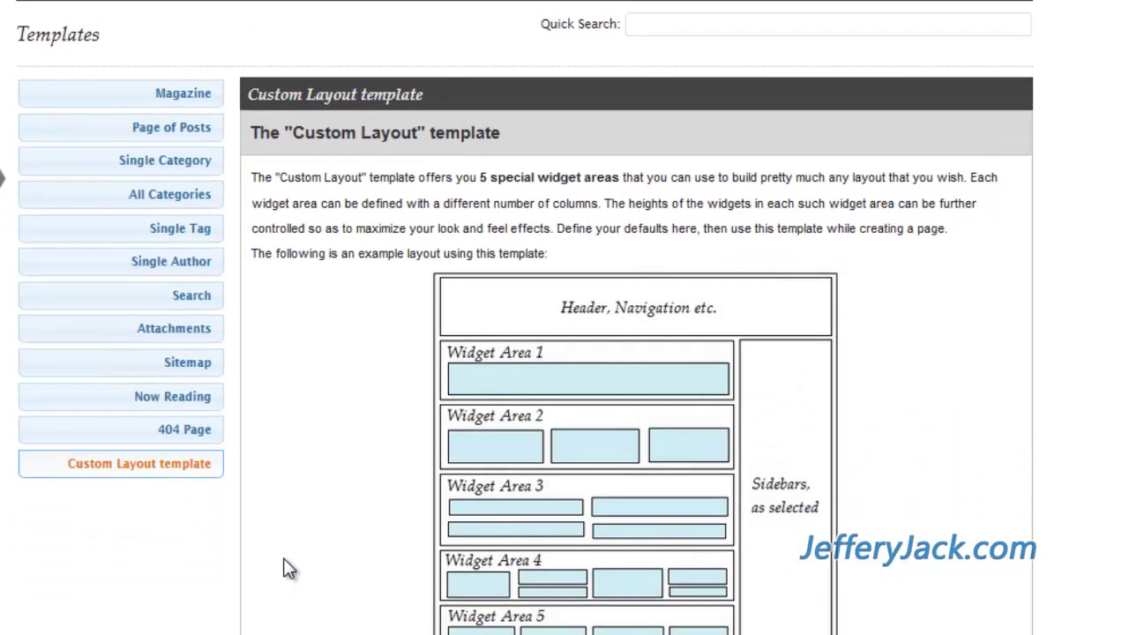
pyautogui.scroll(-1, 288, 569)
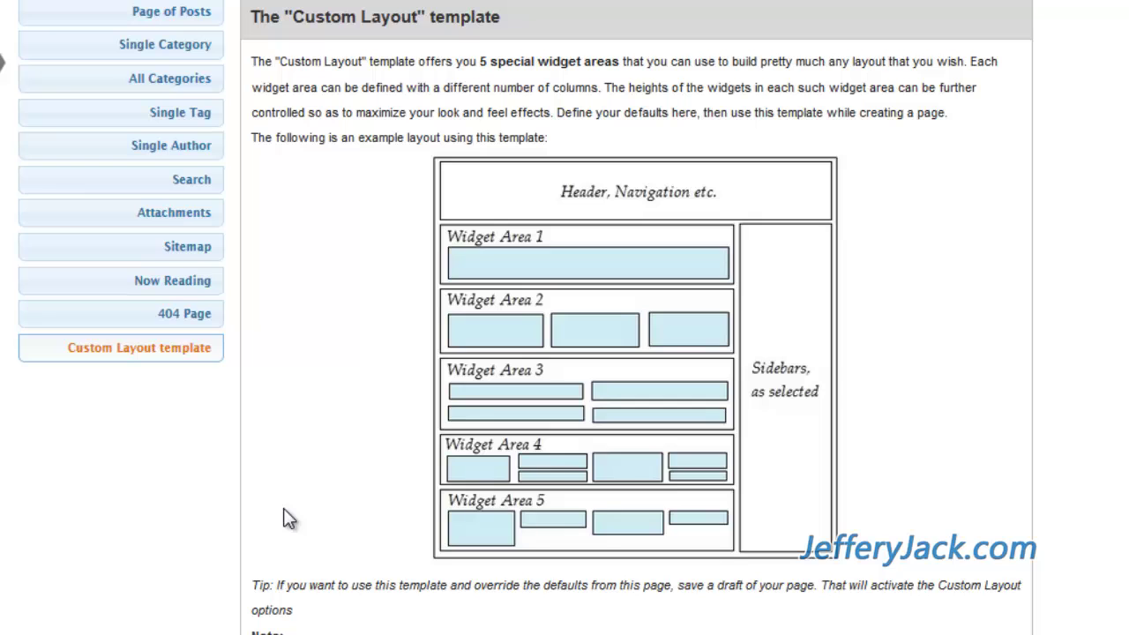
pyautogui.scroll(-1, 289, 519)
pyautogui.scroll(-2, 289, 519)
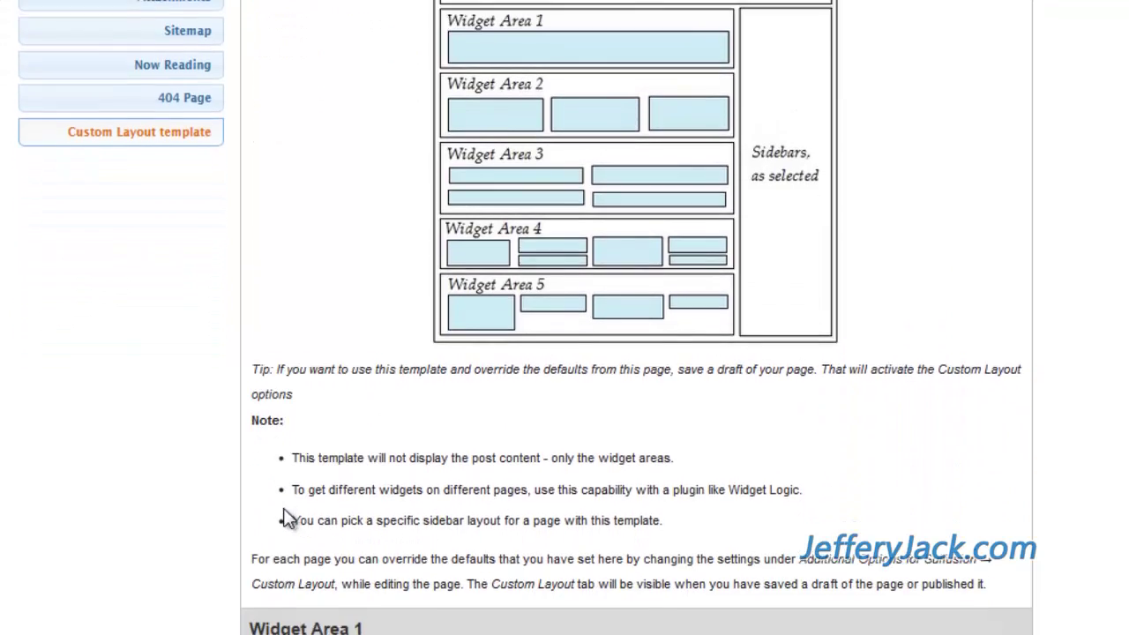
pyautogui.scroll(-1, 290, 519)
pyautogui.scroll(-1, 289, 518)
pyautogui.scroll(-1, 283, 519)
pyautogui.scroll(-1, 283, 519)
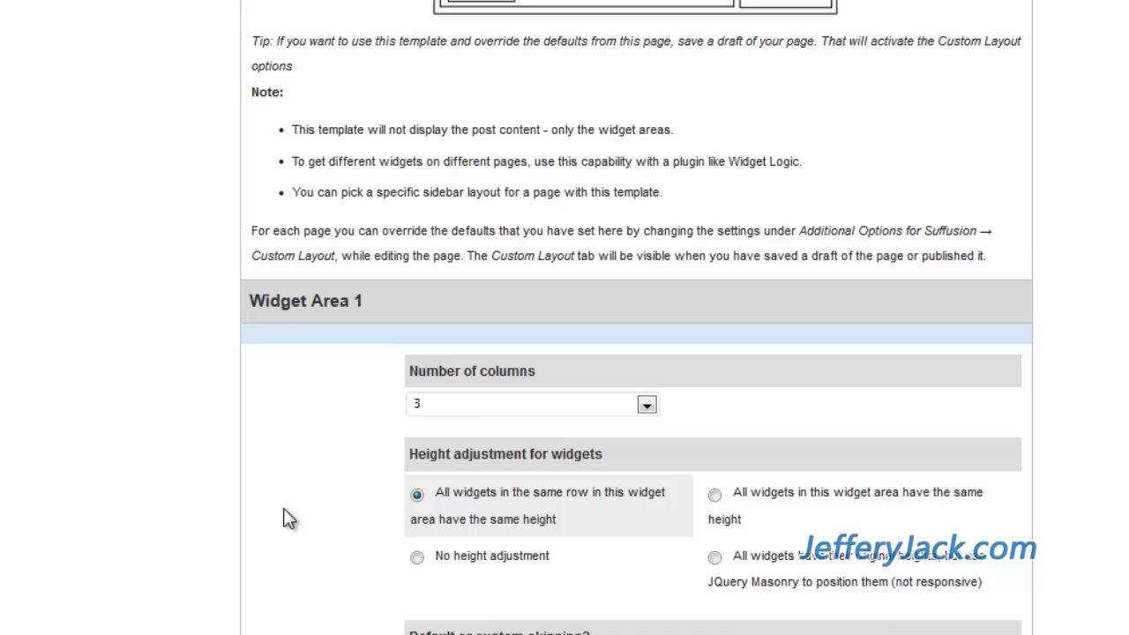
pyautogui.scroll(-1, 283, 518)
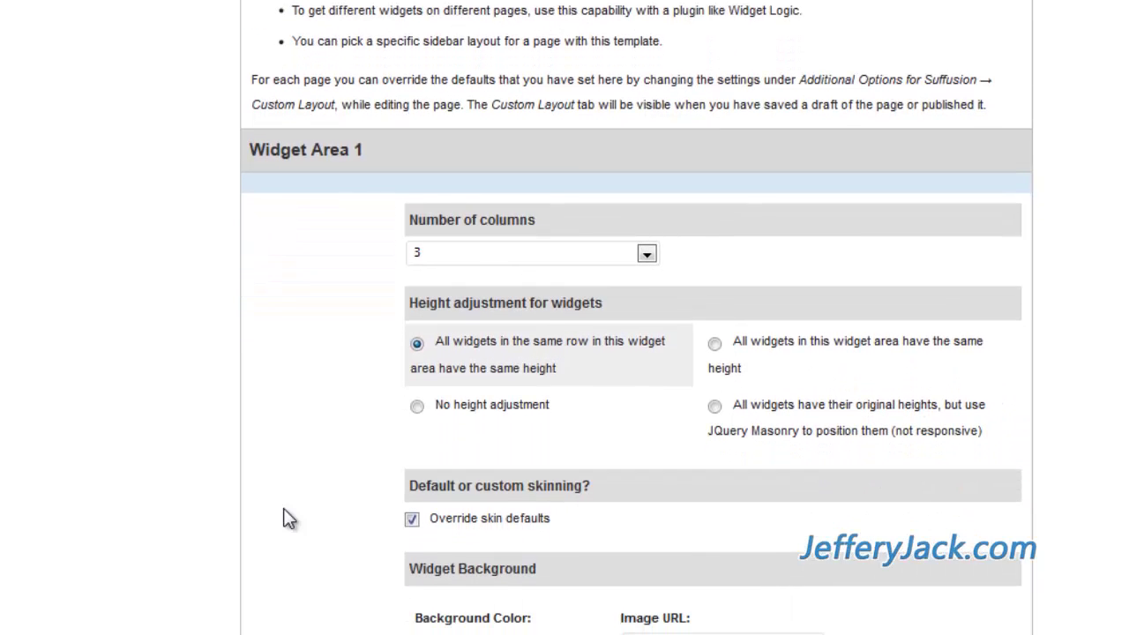
pyautogui.scroll(3, 283, 518)
pyautogui.scroll(2, 286, 509)
pyautogui.scroll(2, 286, 509)
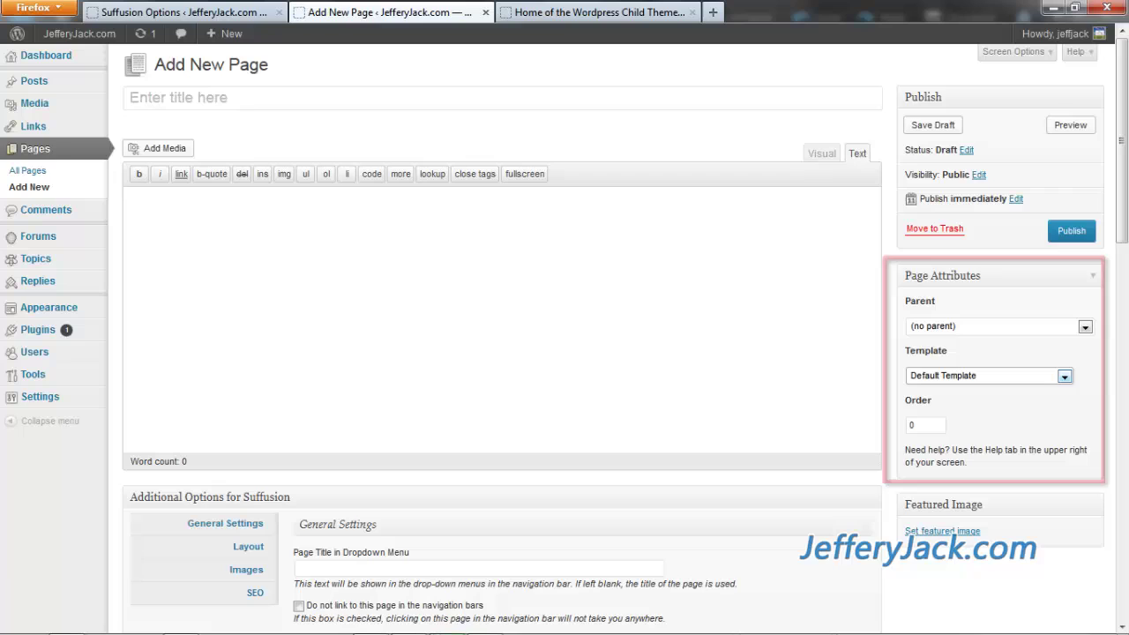
# Expand the new page's Template dropdown under Page Attributes to list available templates.
pyautogui.click(1064, 377)
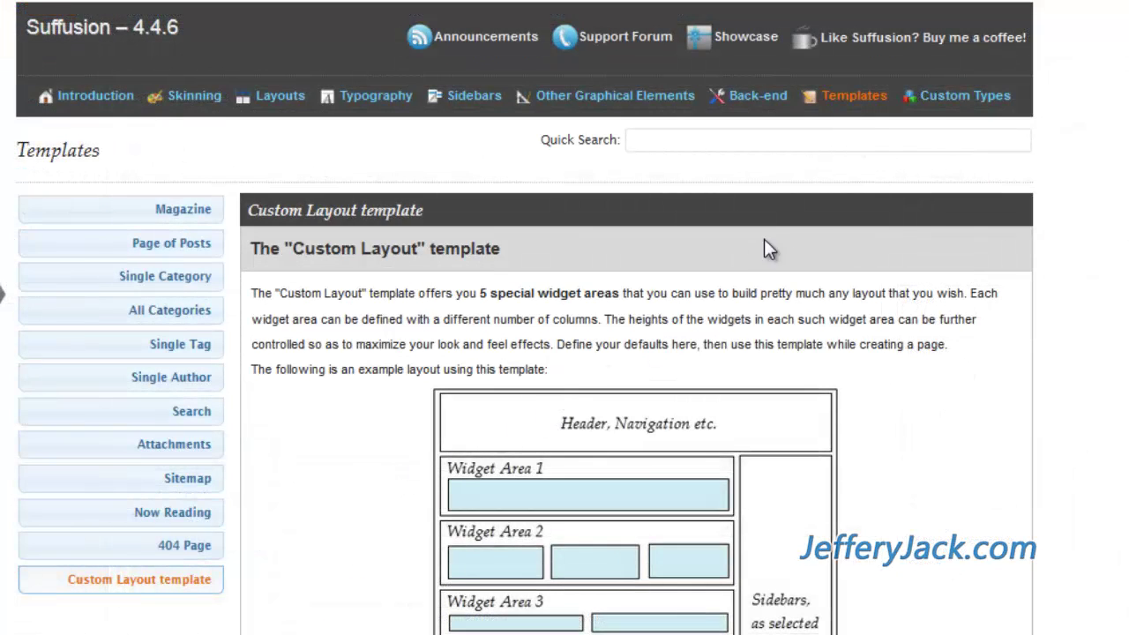
# Go to the Custom Types section in Suffusion's top navigation bar.
pyautogui.click(954, 102)
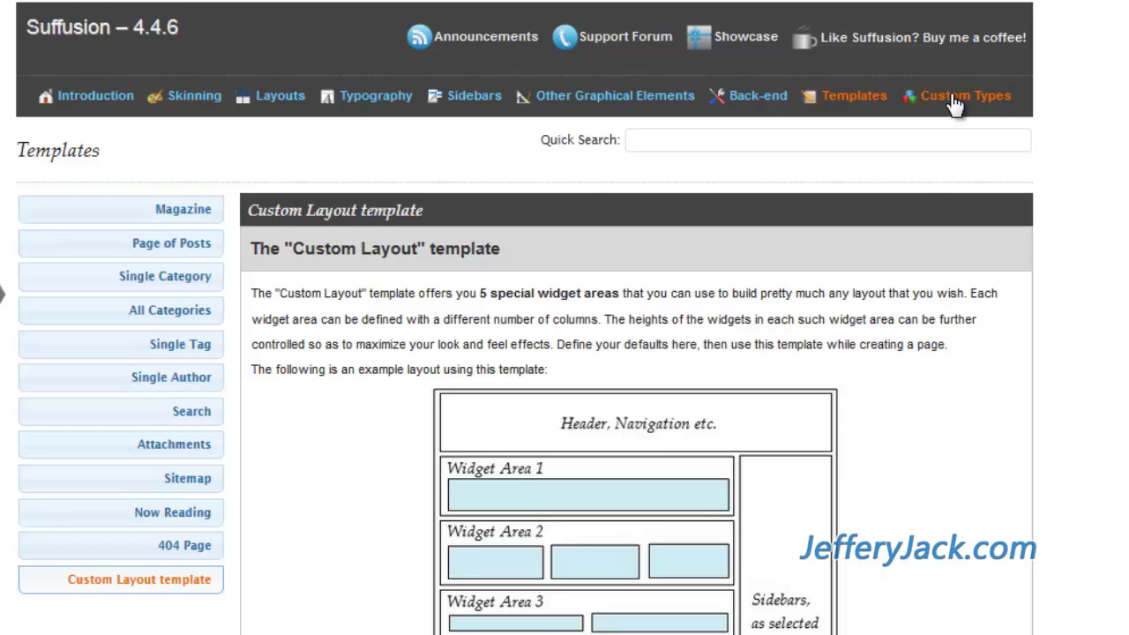